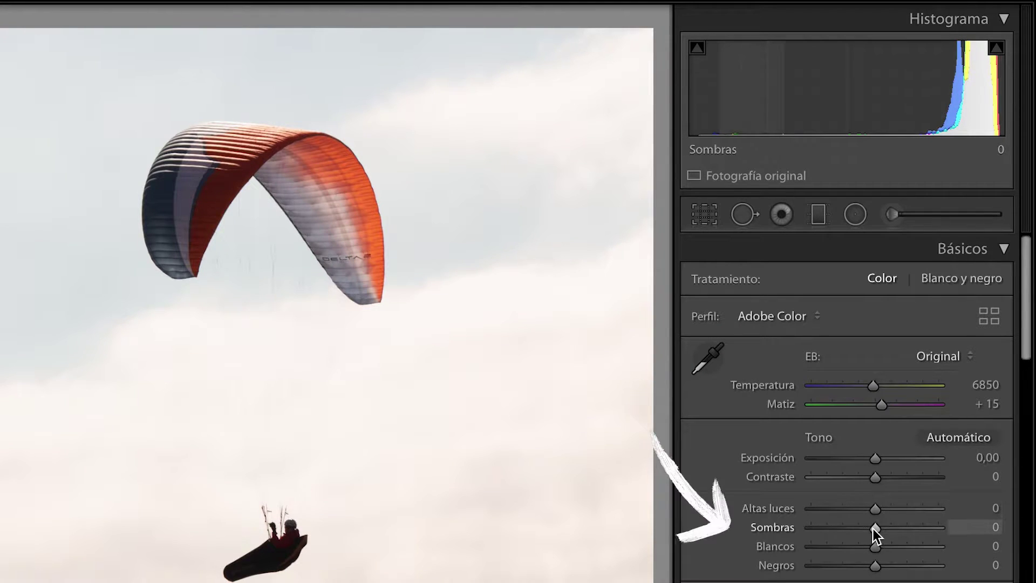
Step: Preview shadow, highlight and exposure changes, then reset all adjustments to default
drag(875, 527, 939, 528)
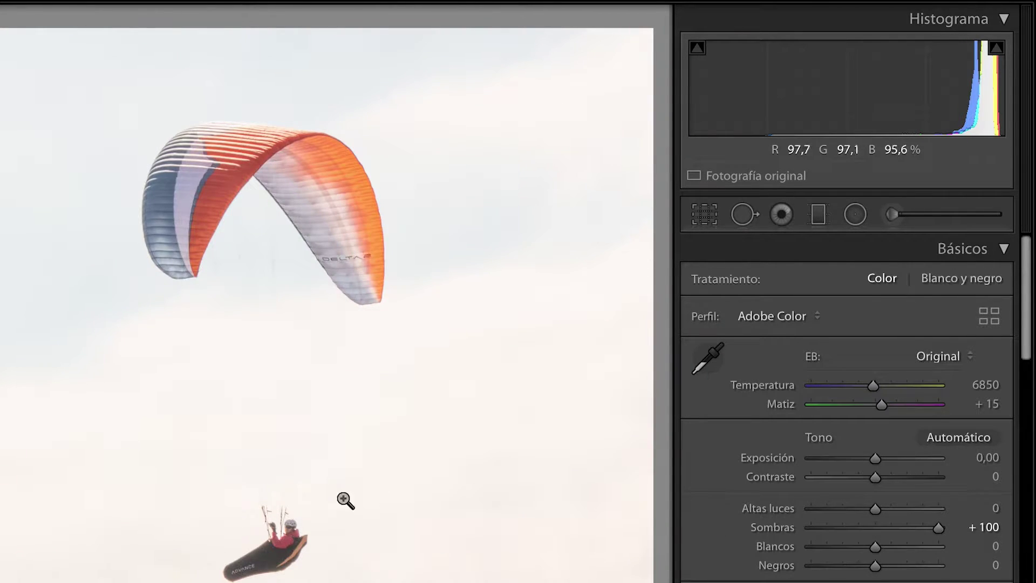
double_click(939, 528)
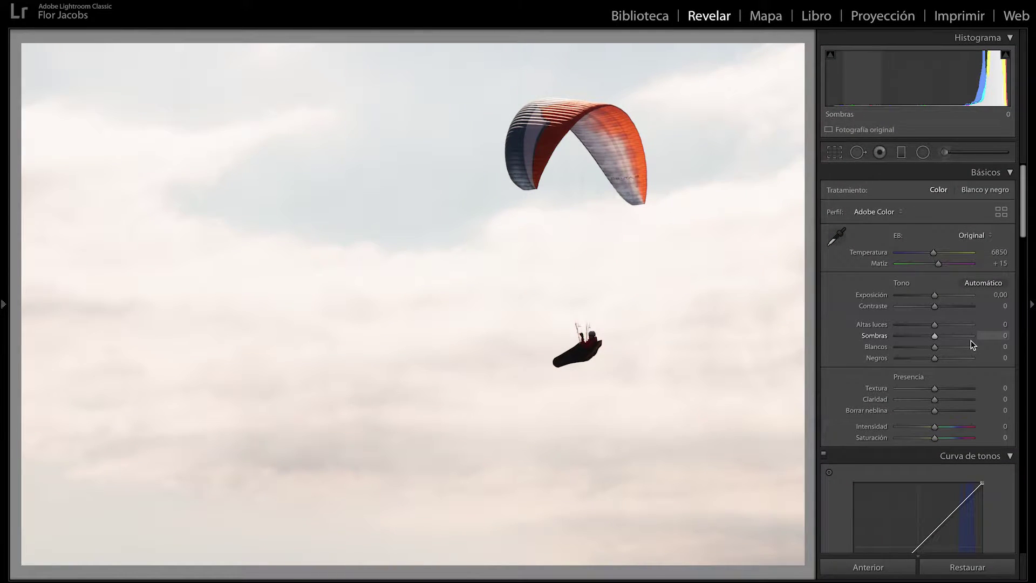
drag(935, 325, 885, 324)
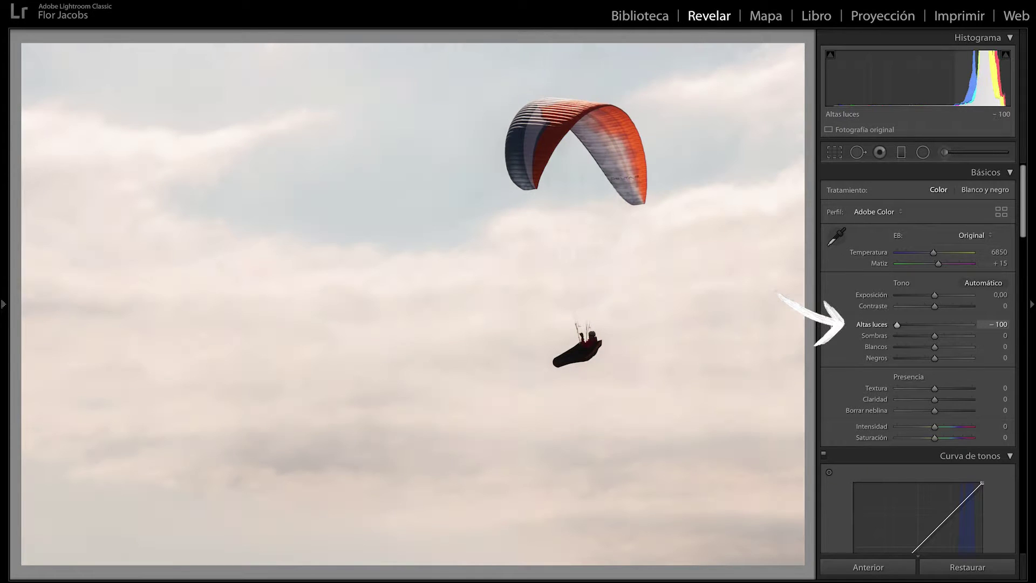
drag(935, 295, 924, 294)
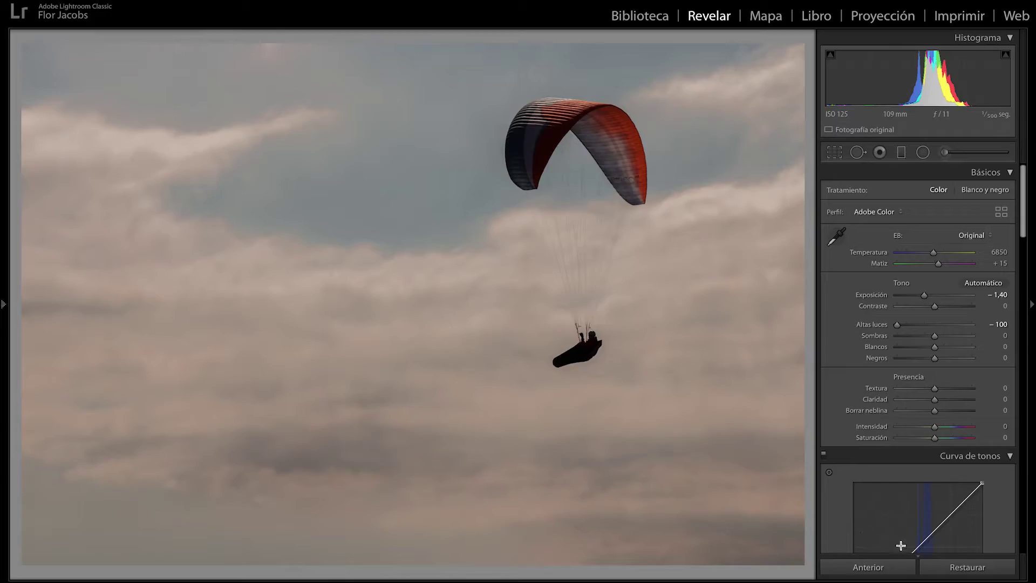
click(953, 568)
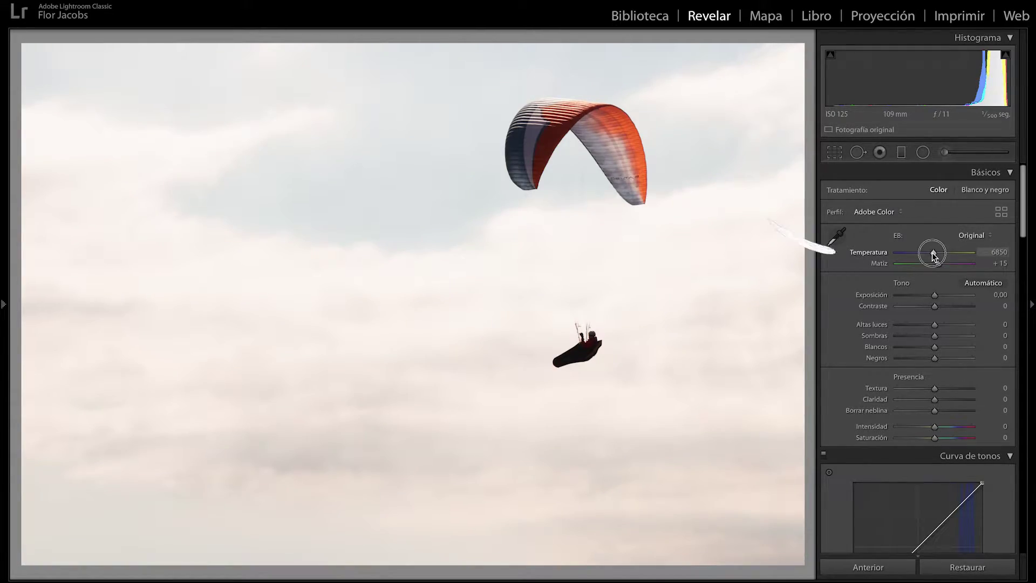
Step: Set Temperatura 13.304, Matiz +90, Exposición −1,10 and Altas luces −100 for a pink sunset
drag(933, 252, 953, 254)
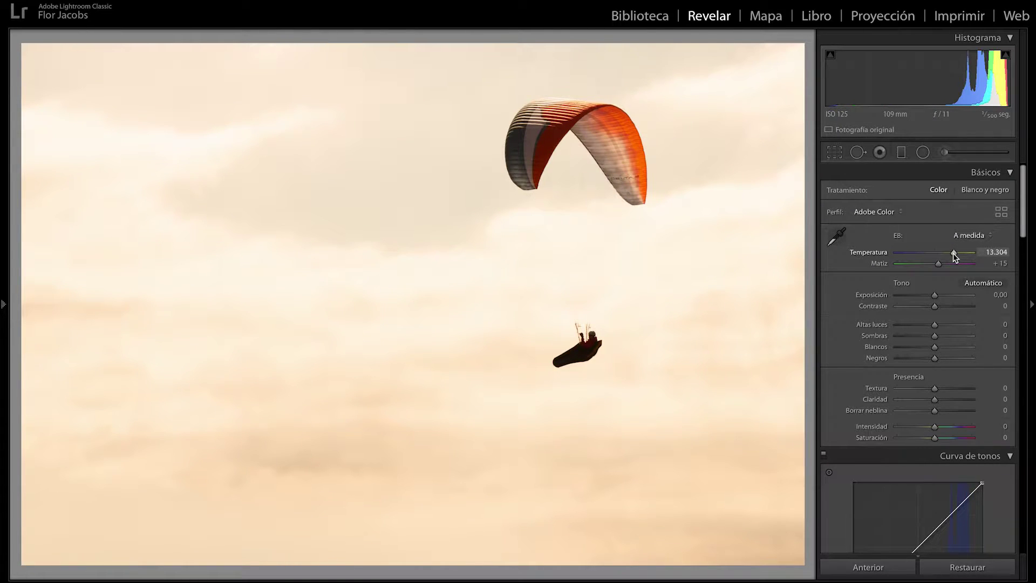
mouse_move(939, 266)
mouse_down()
mouse_move(958, 268)
mouse_move(931, 296)
mouse_up()
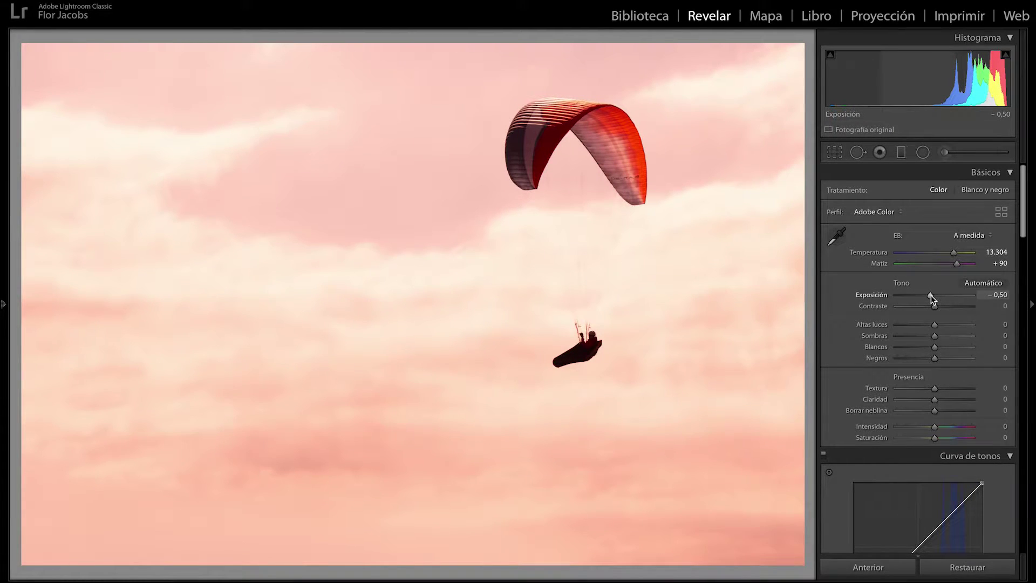
drag(931, 296, 927, 301)
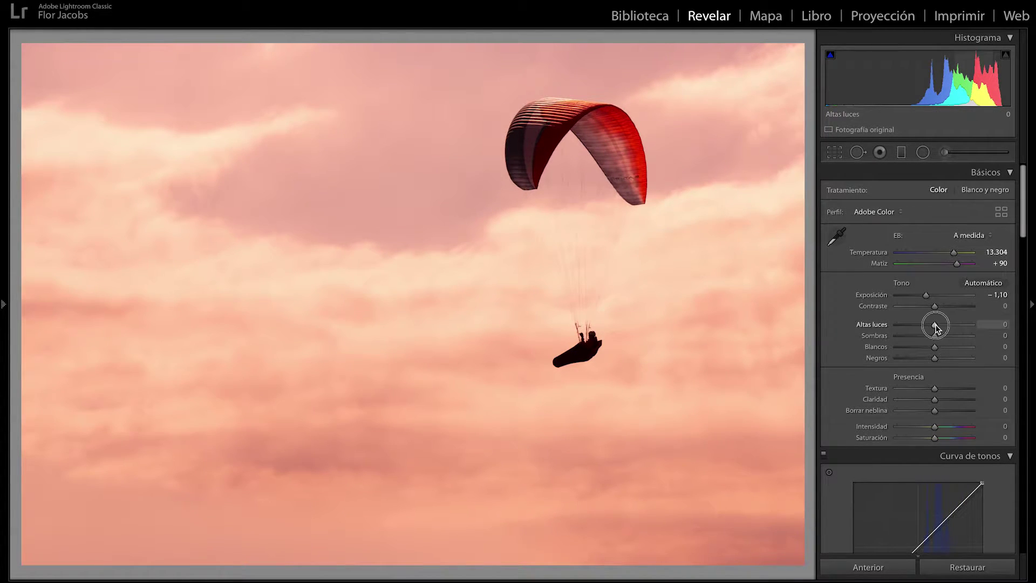
drag(935, 324, 678, 347)
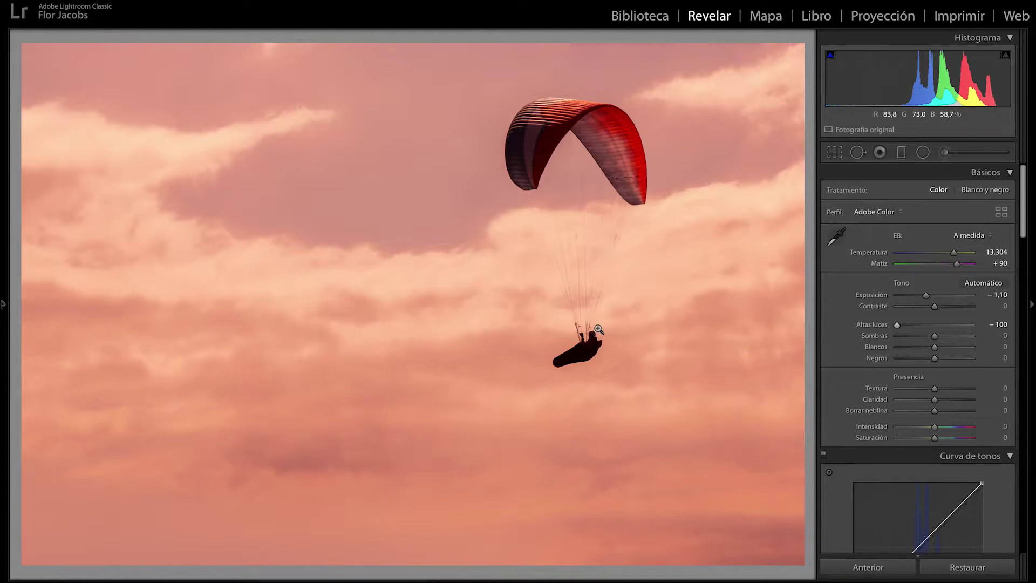
Step: Set Calibración Primario azul Saturación to −17 and toggle calibration to compare
drag(1023, 216, 1024, 543)
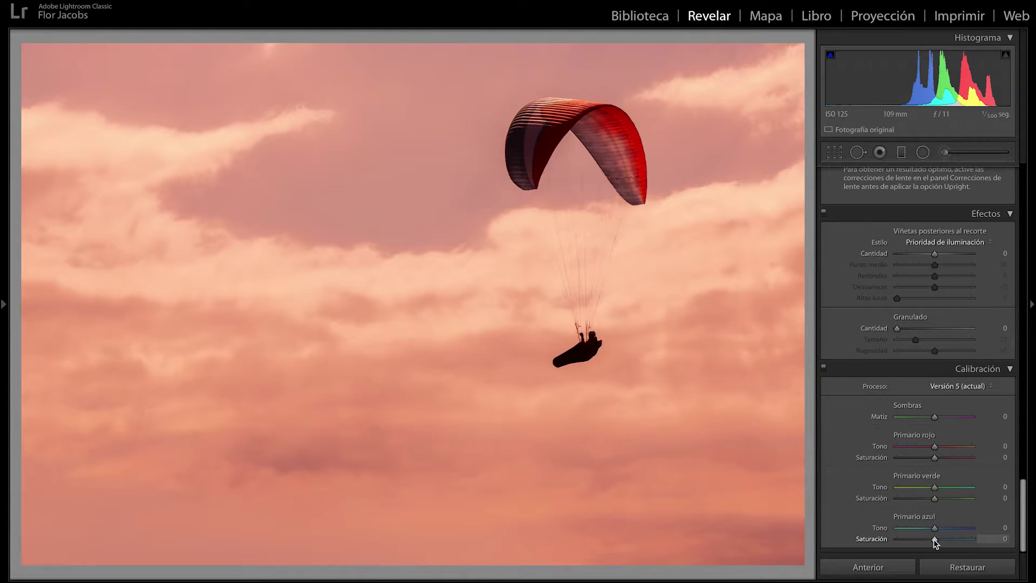
drag(935, 542, 927, 540)
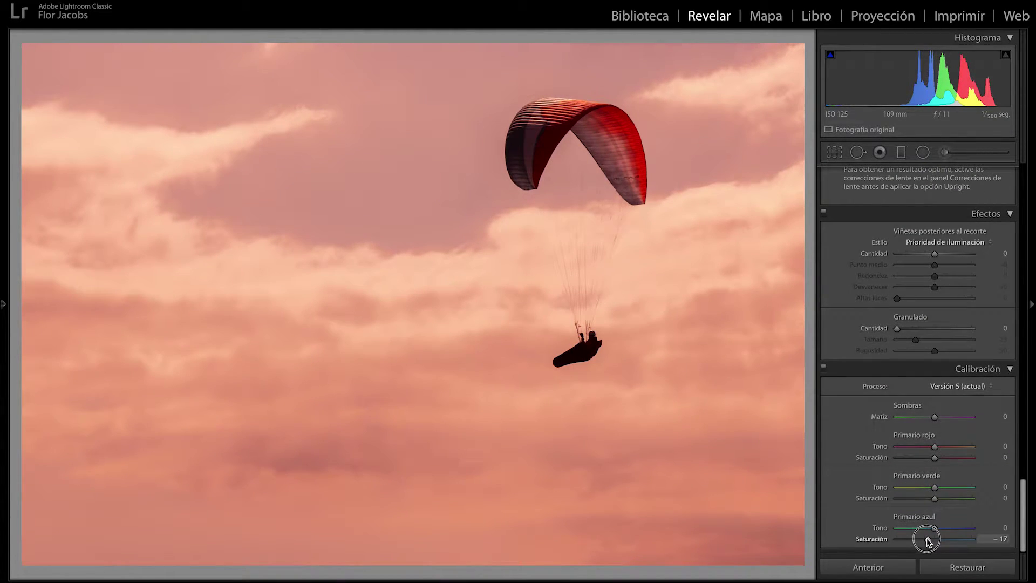
click(826, 366)
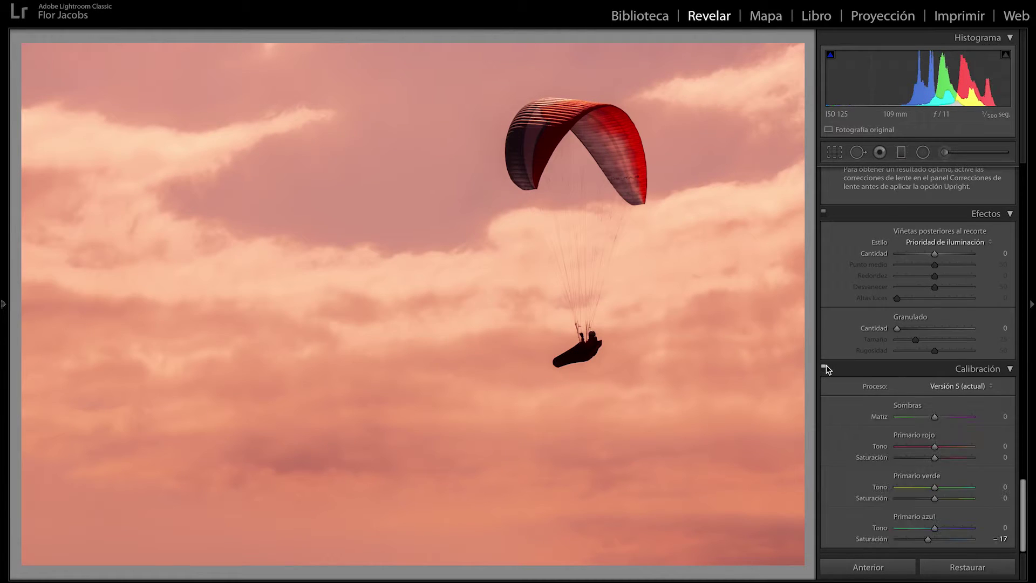
click(825, 367)
Step: Shift the HSL hue of reds to −68 and yellows to +48
drag(1020, 490, 1024, 303)
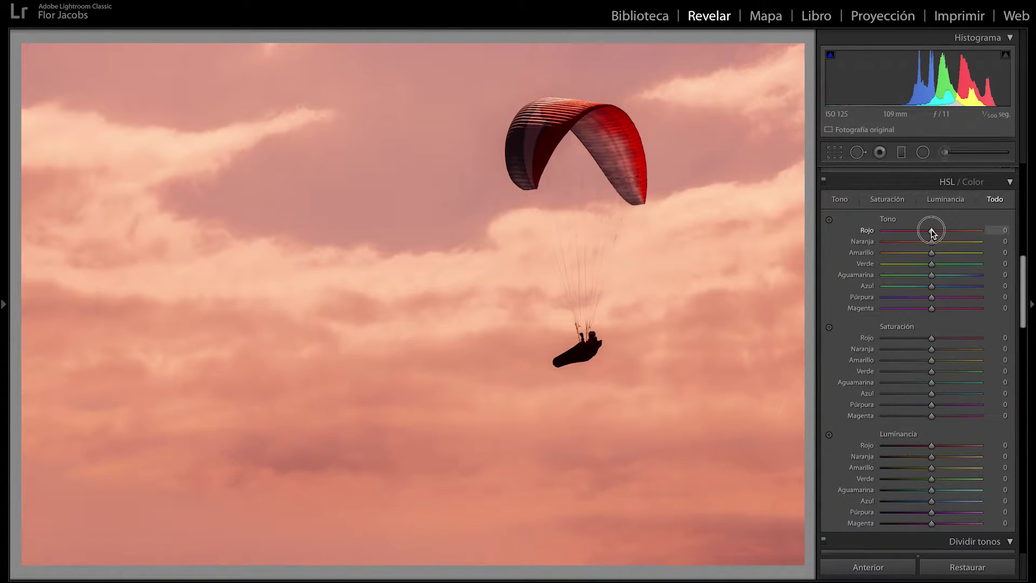
mouse_move(933, 232)
mouse_down()
mouse_move(899, 232)
mouse_move(850, 253)
mouse_up()
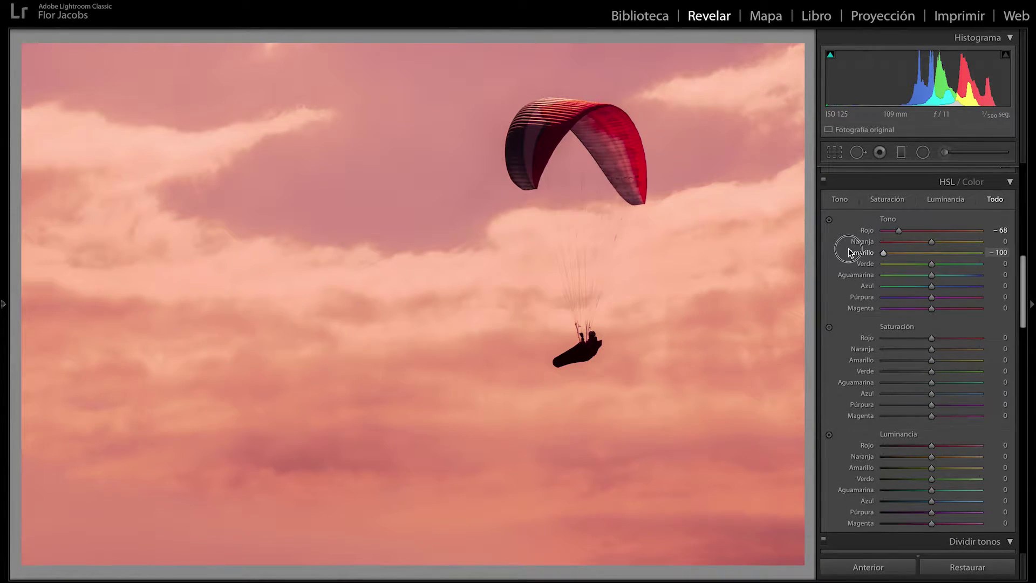
drag(850, 252, 996, 257)
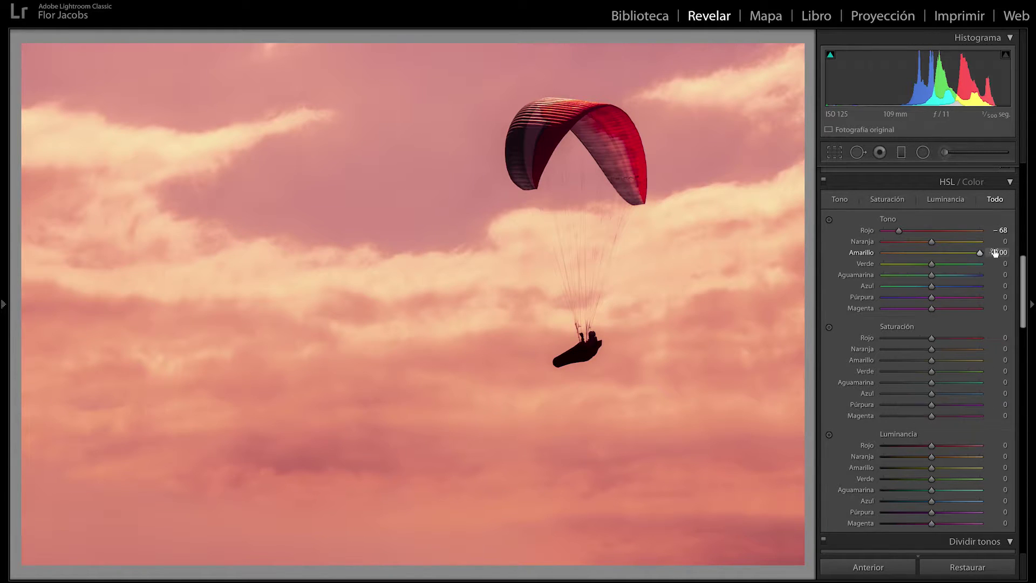
drag(980, 252, 954, 253)
Step: Boost red saturation to +65, darken red luminance and raise yellow luminance to +27
drag(932, 338, 837, 348)
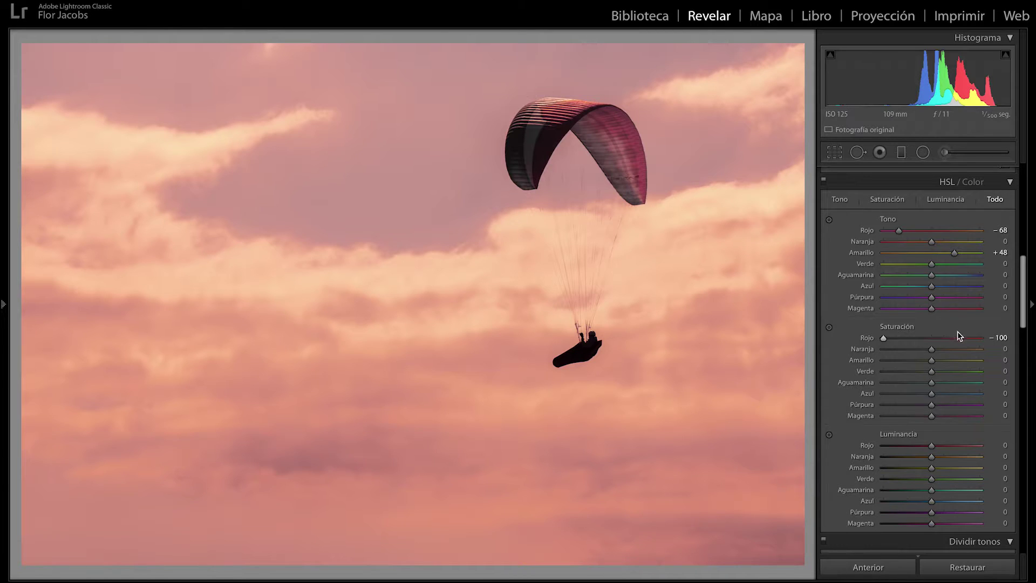
drag(958, 335, 964, 339)
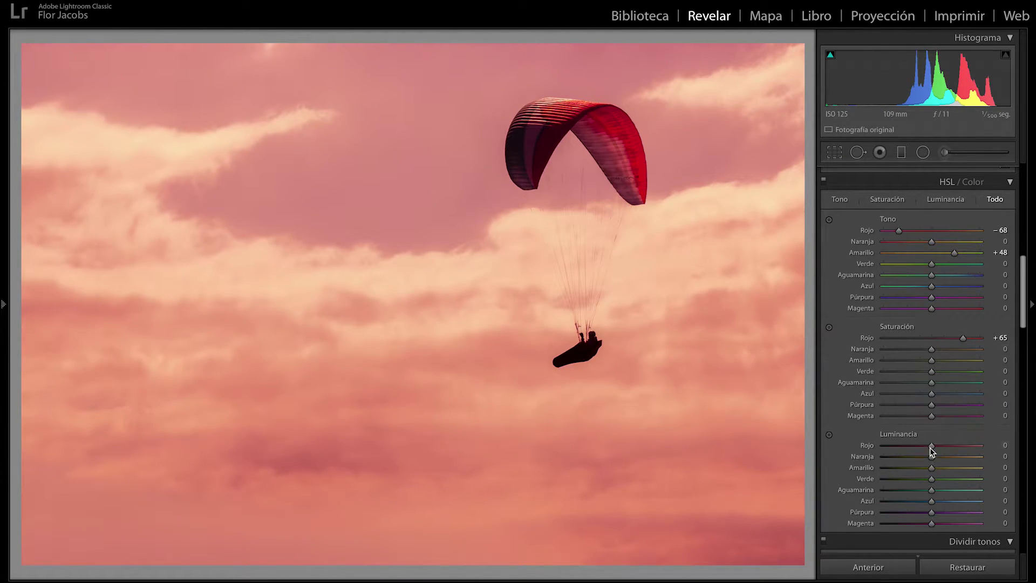
mouse_move(932, 451)
mouse_down()
mouse_move(923, 451)
mouse_move(939, 469)
mouse_up()
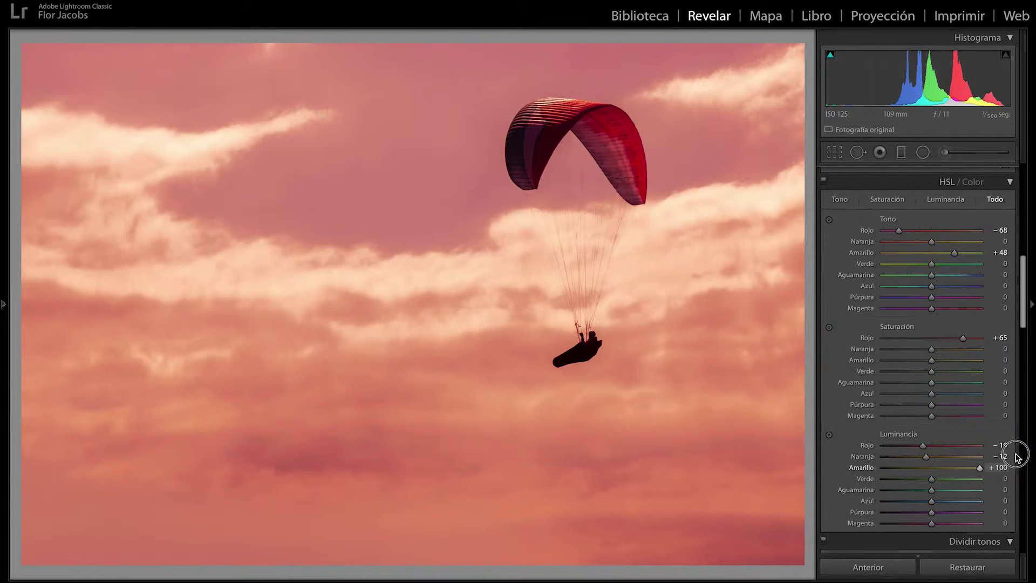
drag(939, 468, 863, 470)
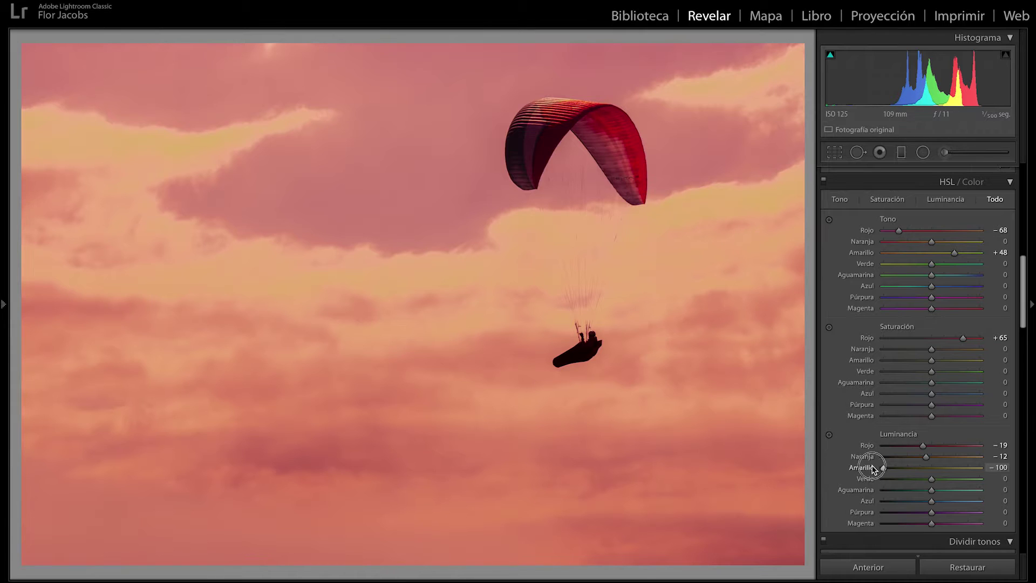
drag(863, 470, 949, 467)
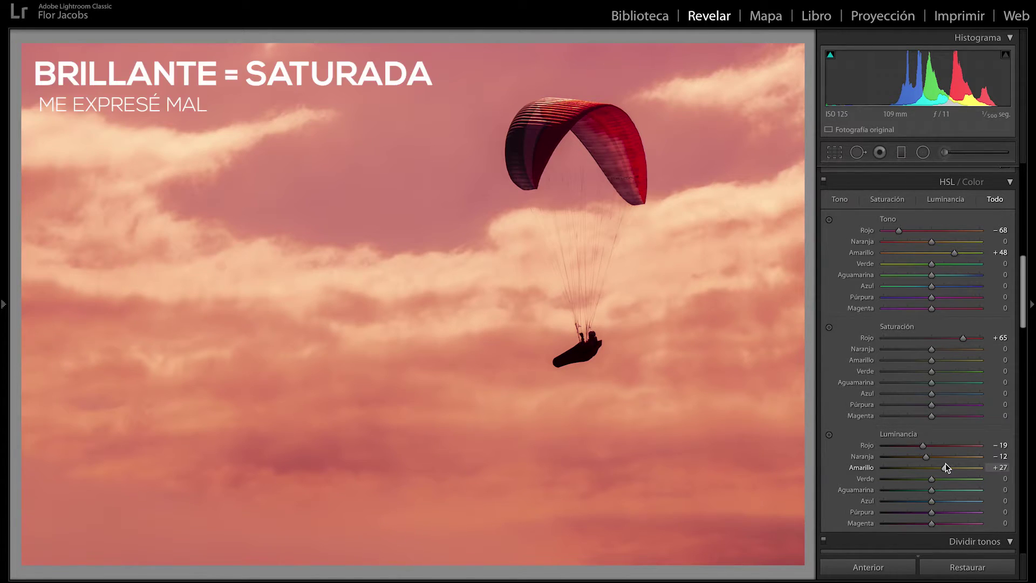
Step: Lower Intensidad to −10 and brush a +39 shadow lift onto the canopy at size 6,4
scroll(946, 463, up, 10)
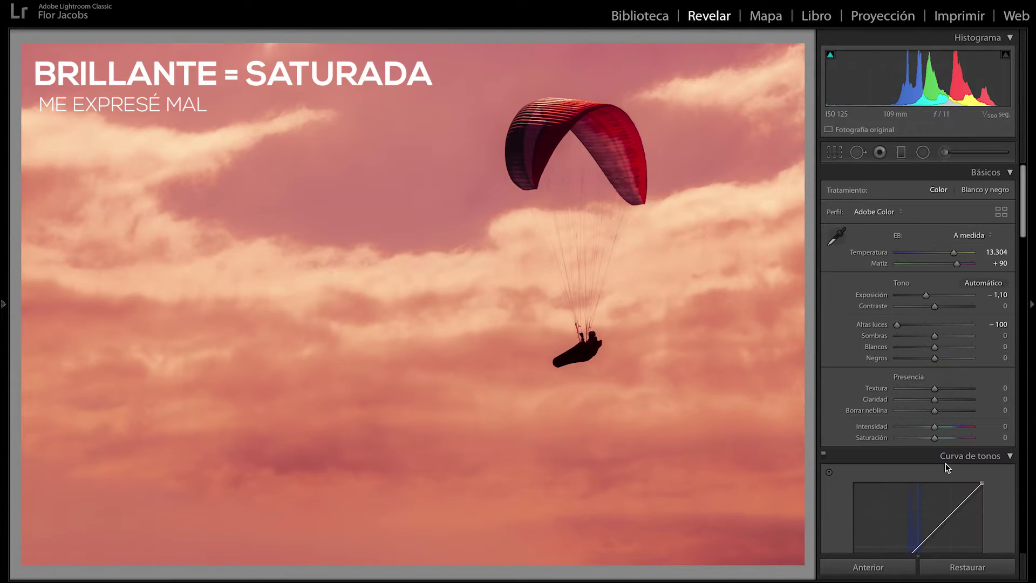
drag(936, 427, 929, 427)
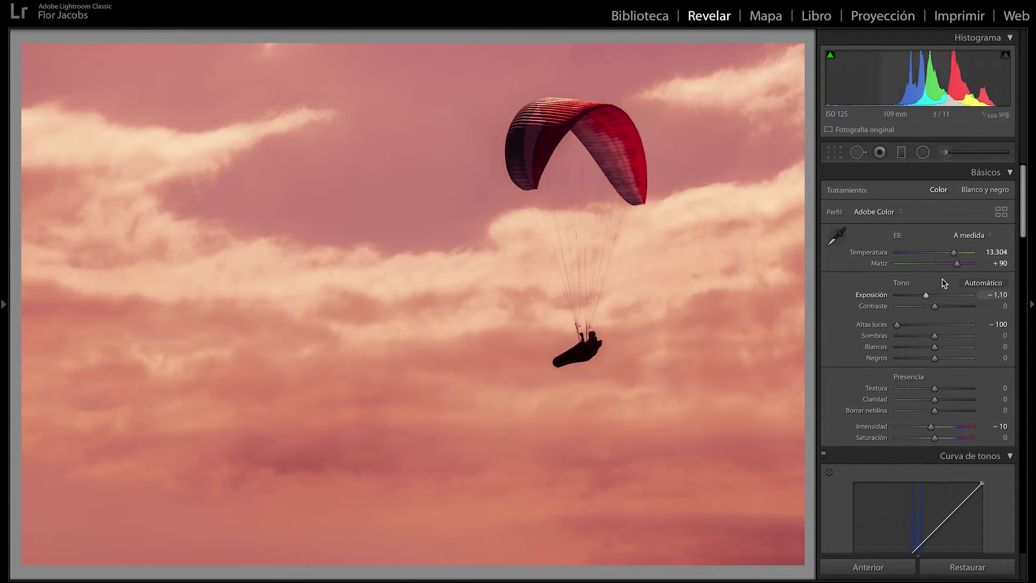
click(980, 153)
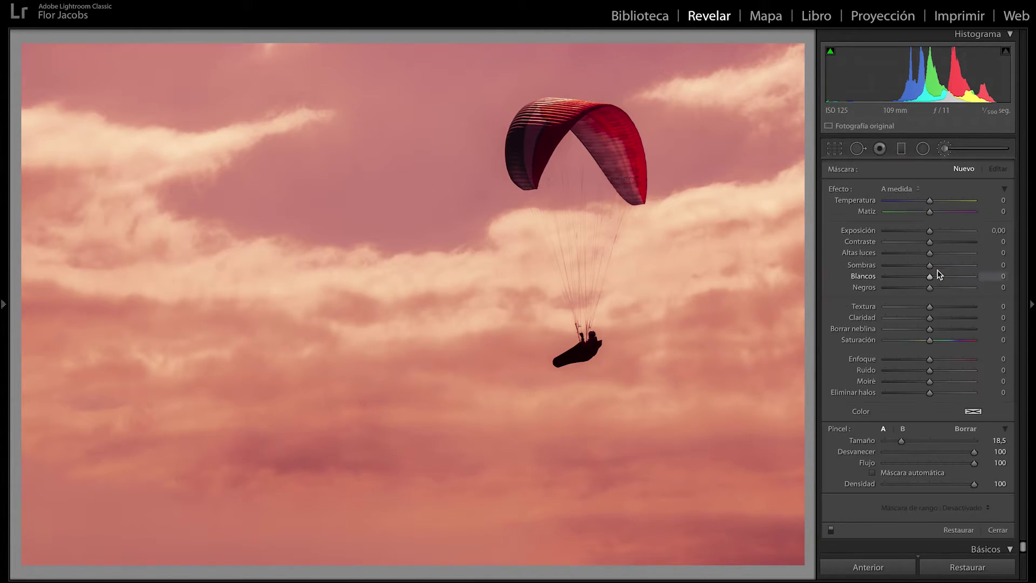
drag(929, 265, 946, 265)
drag(896, 441, 890, 441)
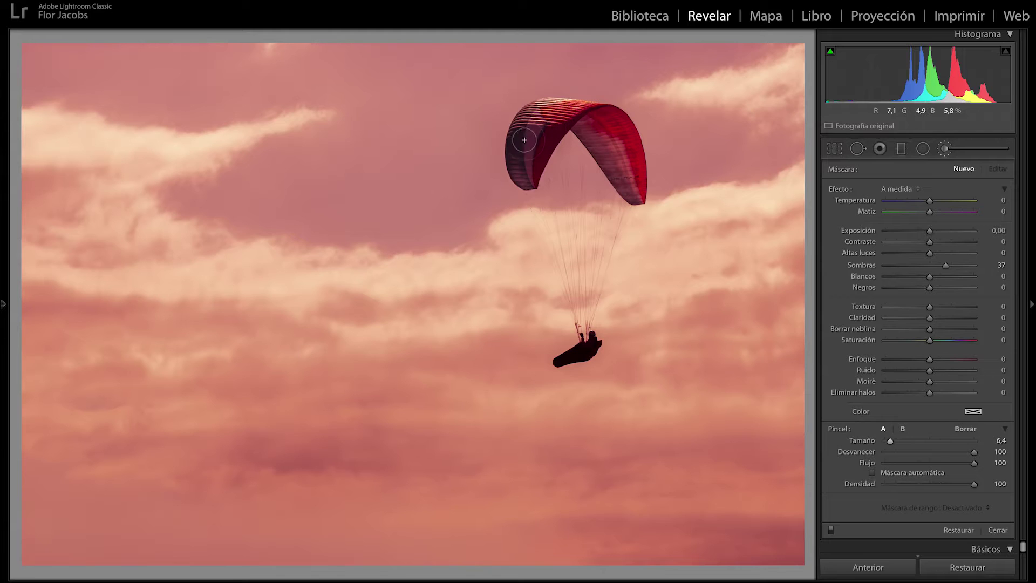
click(524, 140)
drag(946, 265, 948, 265)
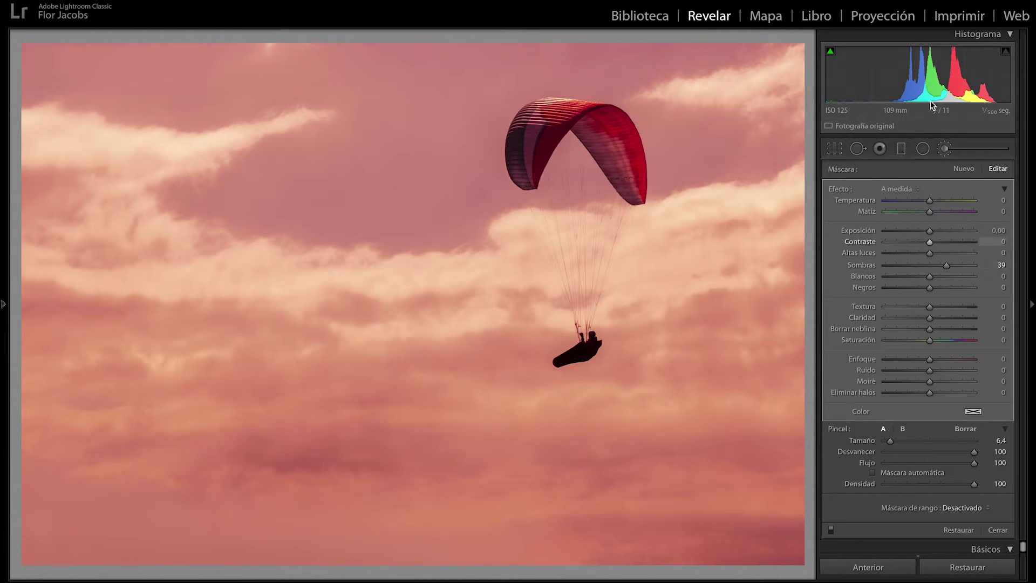
click(945, 148)
click(960, 571)
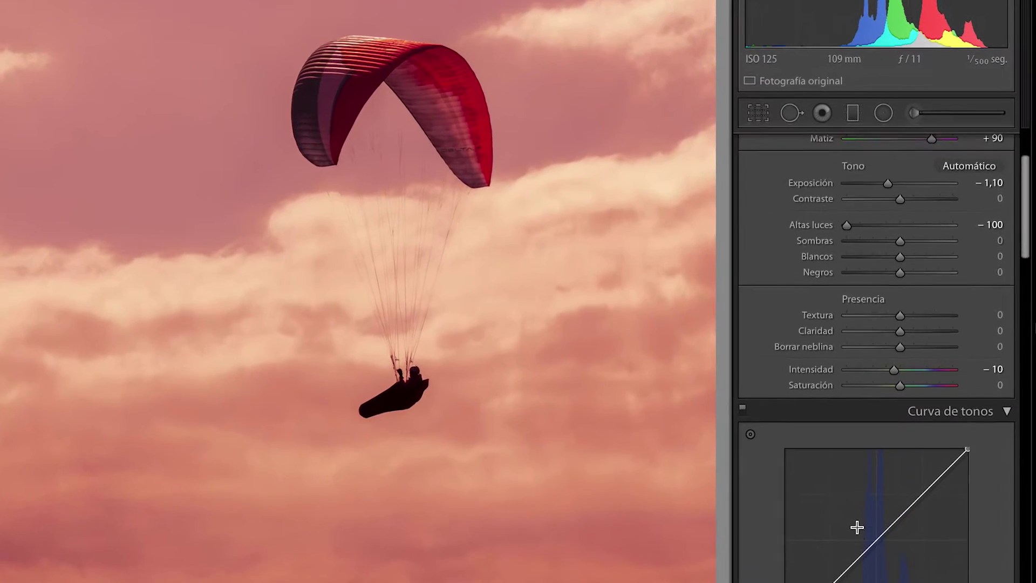
Step: On the RGB tone curve, raise the black point to fade shadows, keeping the white point full
scroll(906, 454, down, 5)
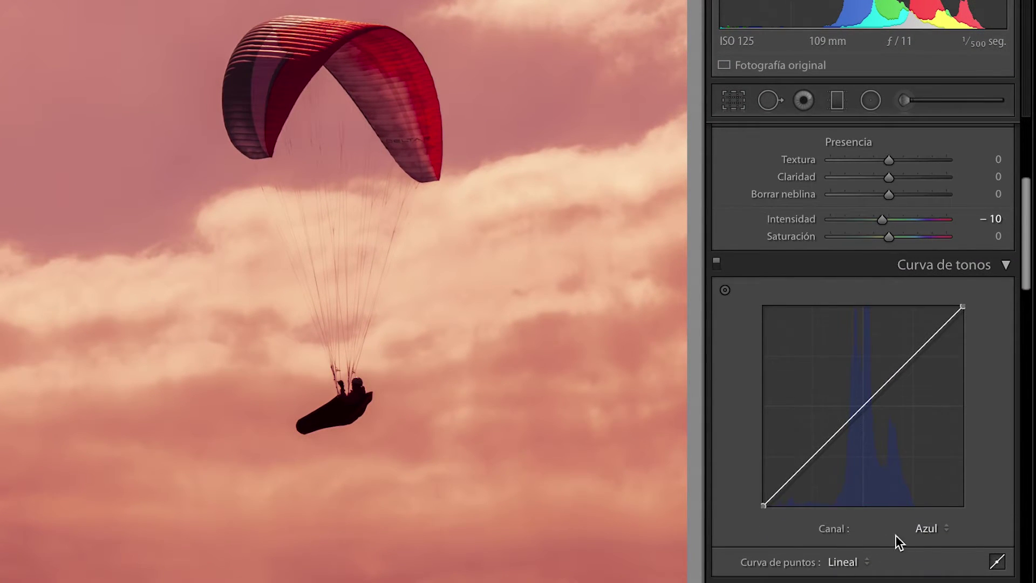
click(928, 529)
click(927, 484)
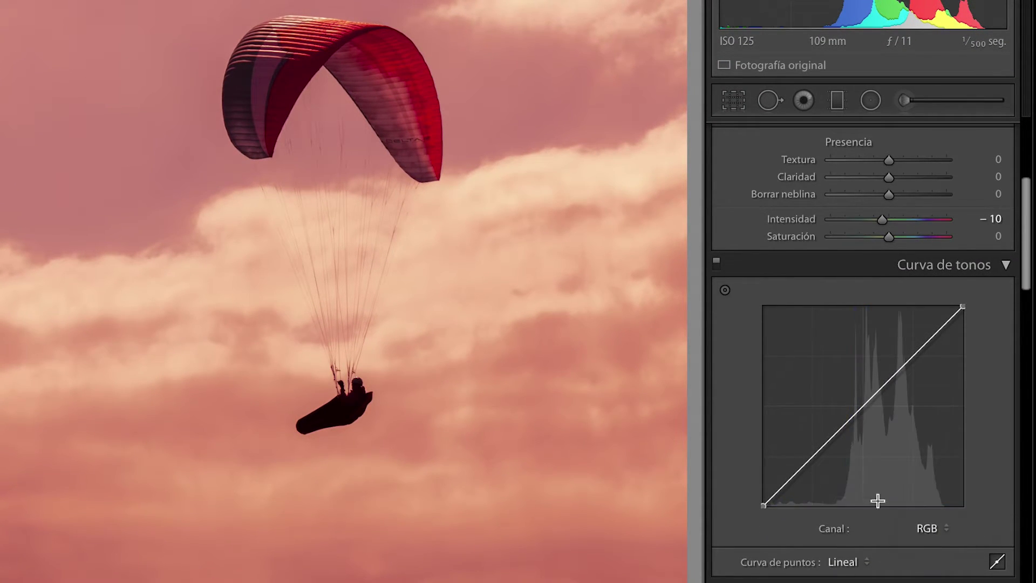
drag(761, 505, 797, 478)
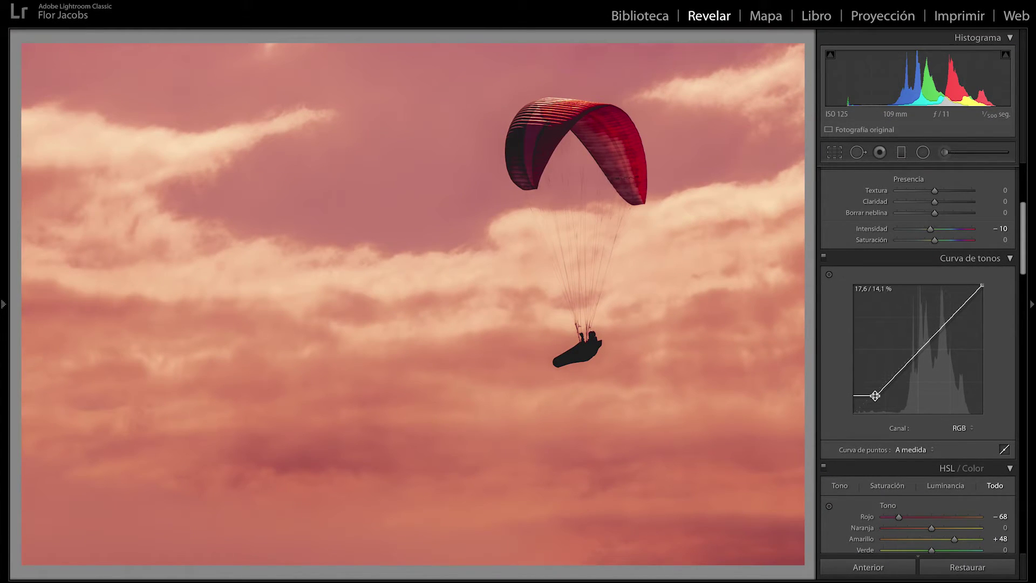
drag(984, 286, 983, 298)
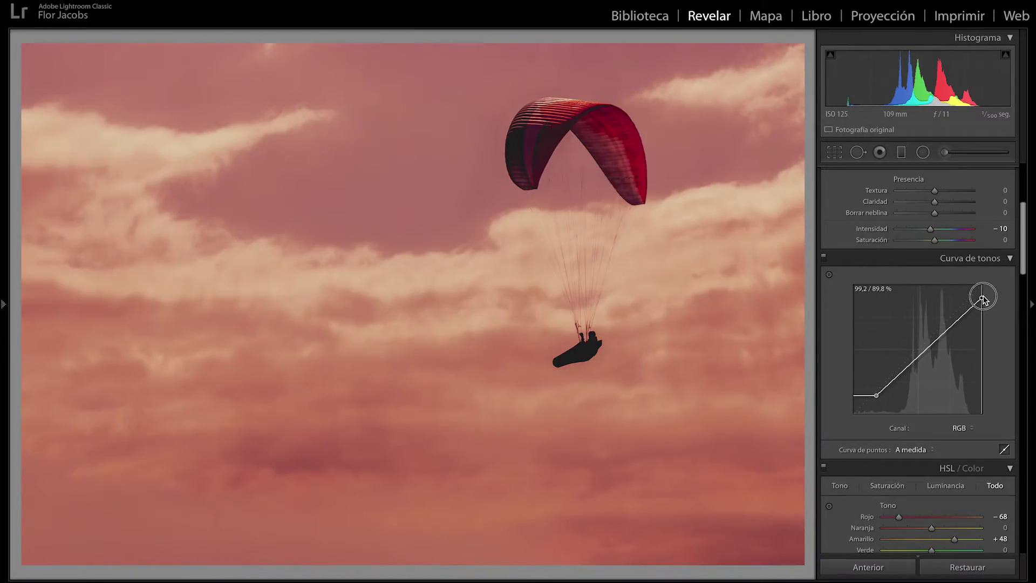
drag(985, 295, 983, 285)
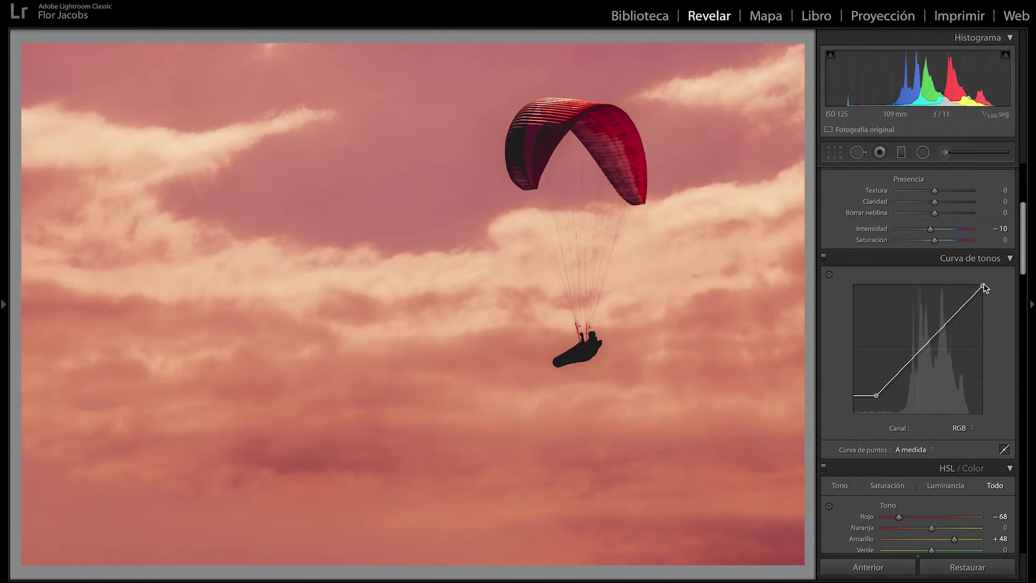
Step: Compare the edit with the original by alternating Restaurar and undo
click(952, 571)
key(ctrl+z)
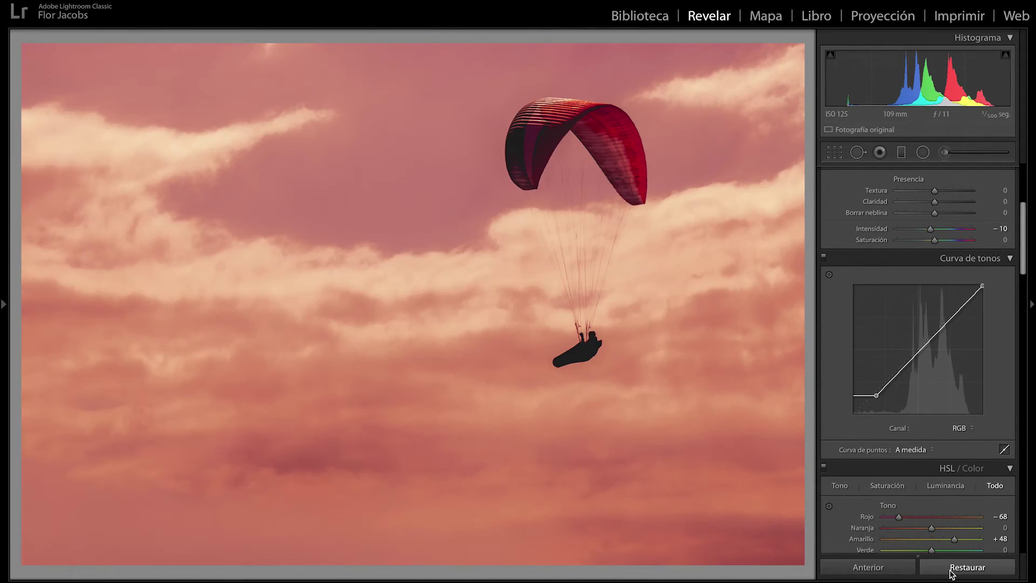
click(953, 571)
key(ctrl+z)
click(953, 571)
key(ctrl+z)
click(953, 571)
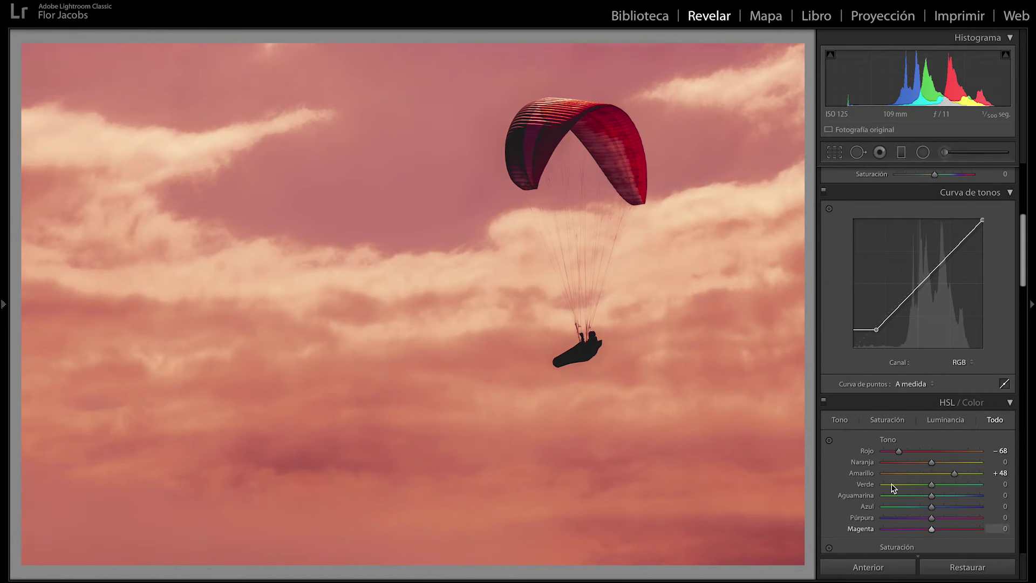
click(836, 153)
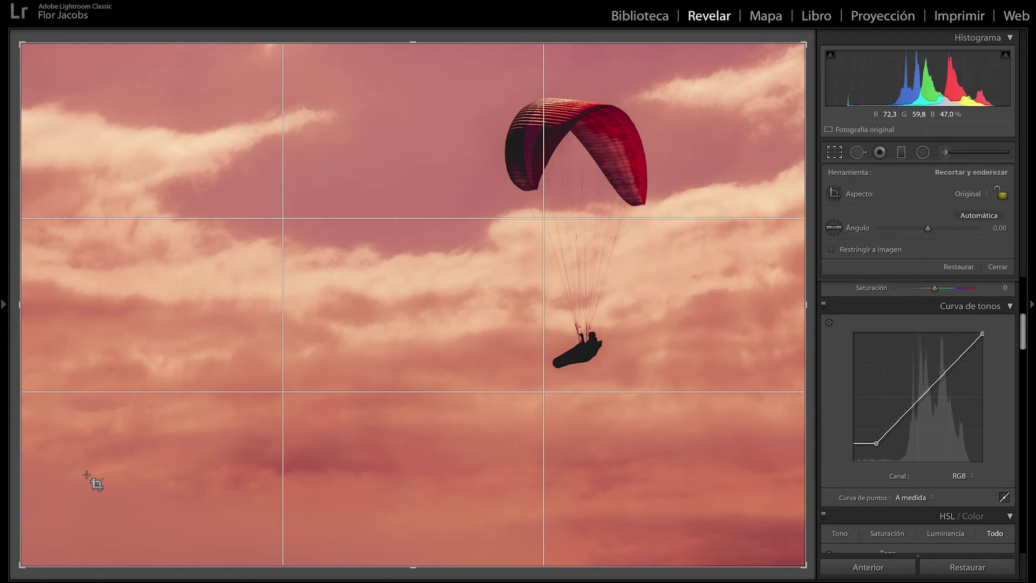
Step: Tighten the crop from the bottom-left corner to frame the paraglider and apply it
drag(21, 565, 65, 544)
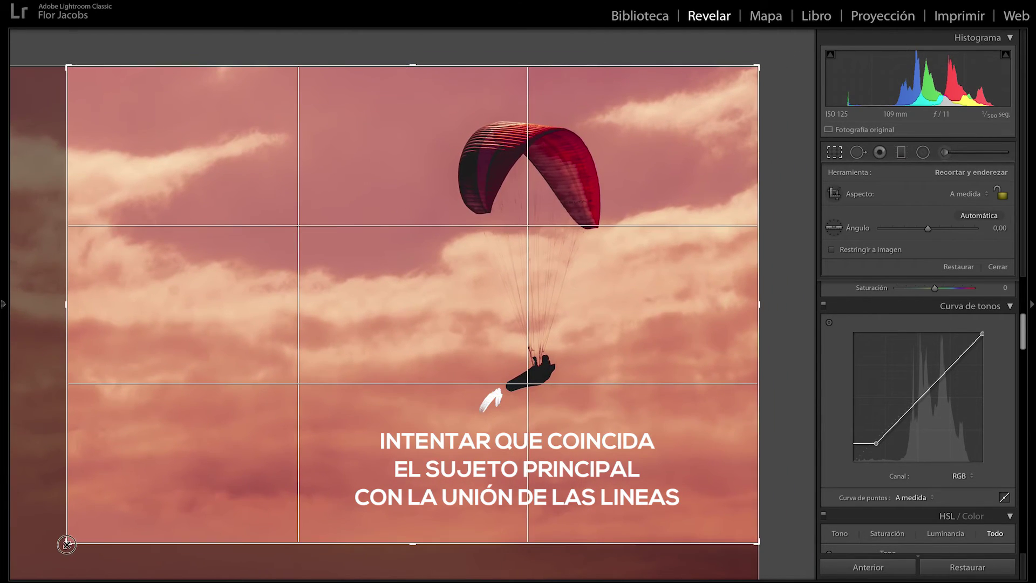
key(Return)
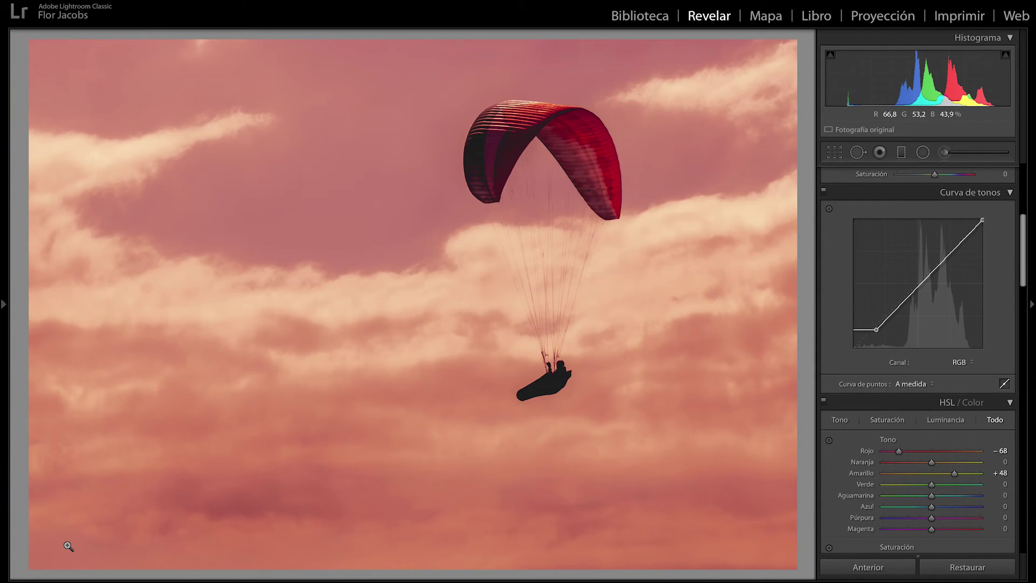